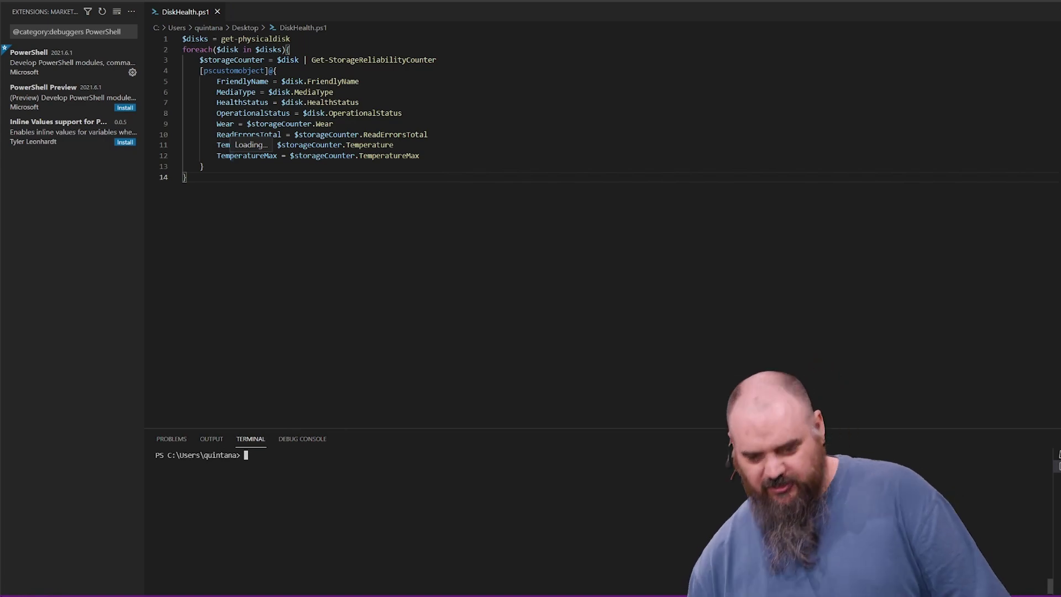
- Run only the get-physicaldisk command from DiskHealth.ps1 in the terminal
left_click(260, 38)
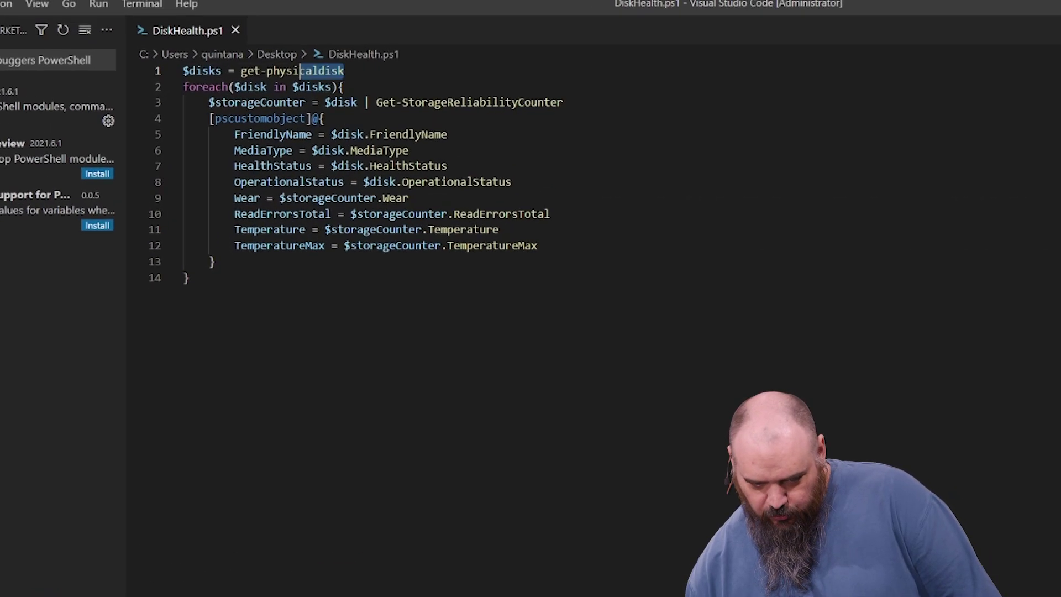
left_click_drag(300, 71, 240, 71)
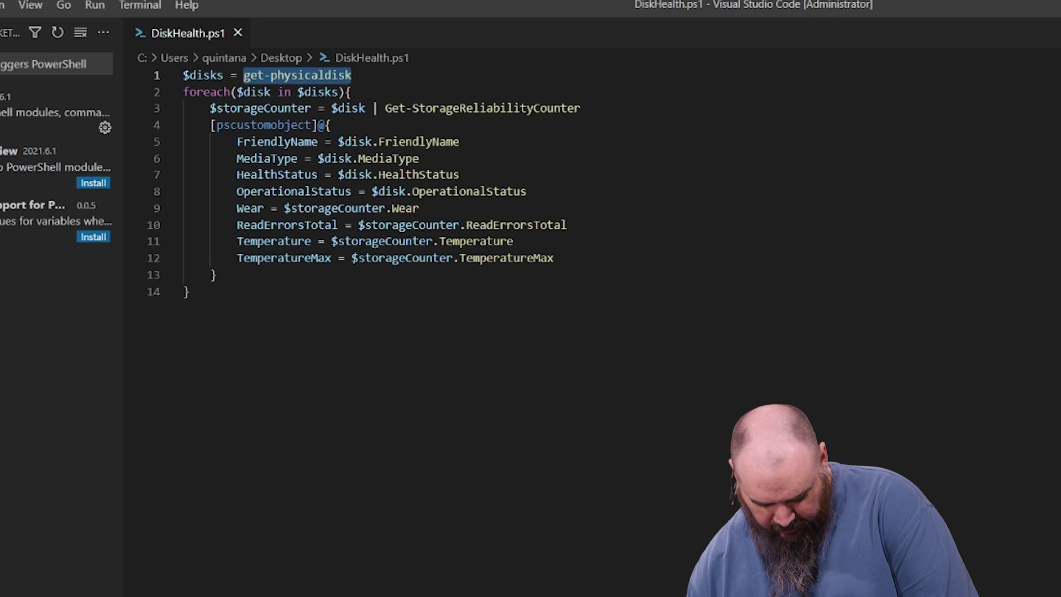
key("F8")
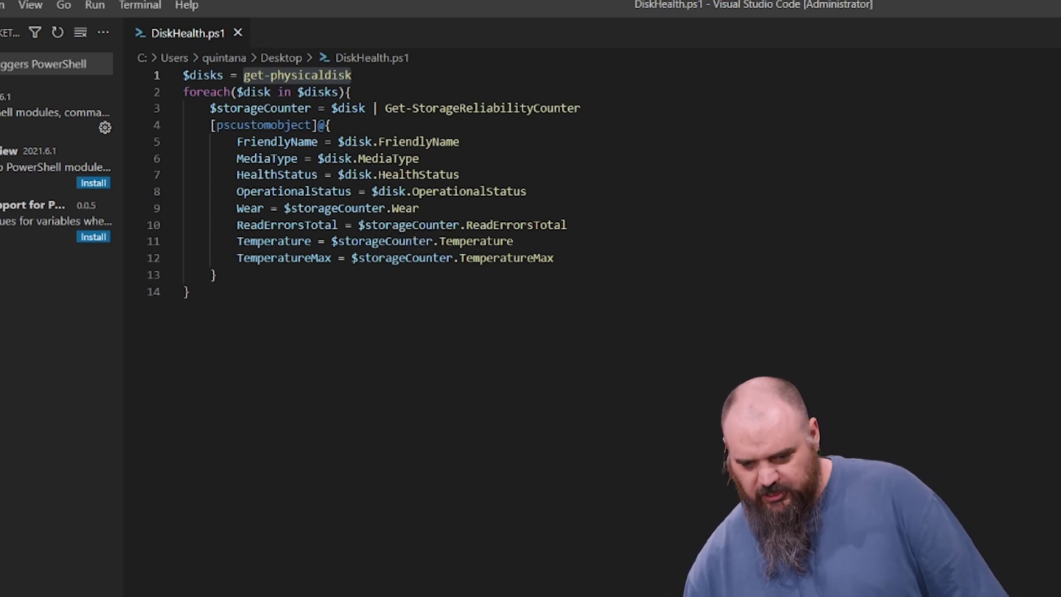
- Run the whole DiskHealth.ps1 script, reporting the VMware Virtual disk as SSD, Healthy, OK, Wear 0
left_click(572, 92)
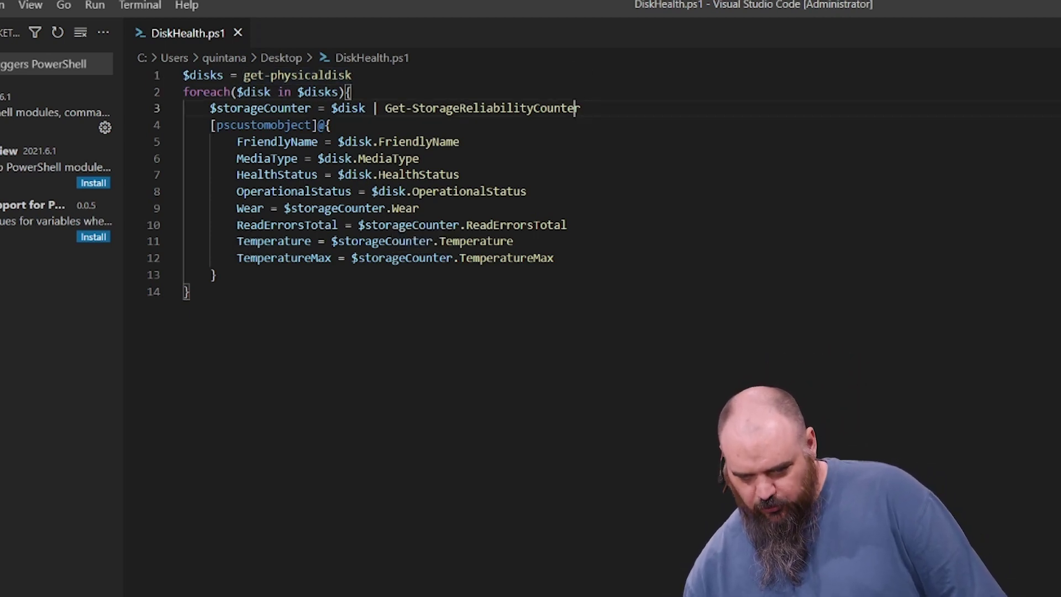
key("shift+Down")
key("shift+Up")
key("ctrl+shift+Left")
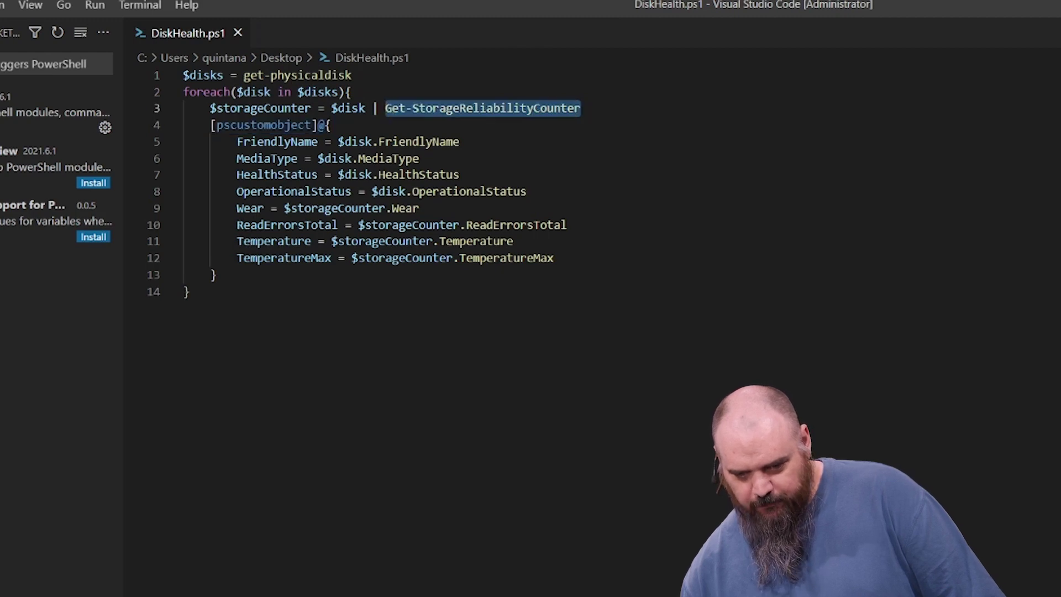
left_click(352, 92)
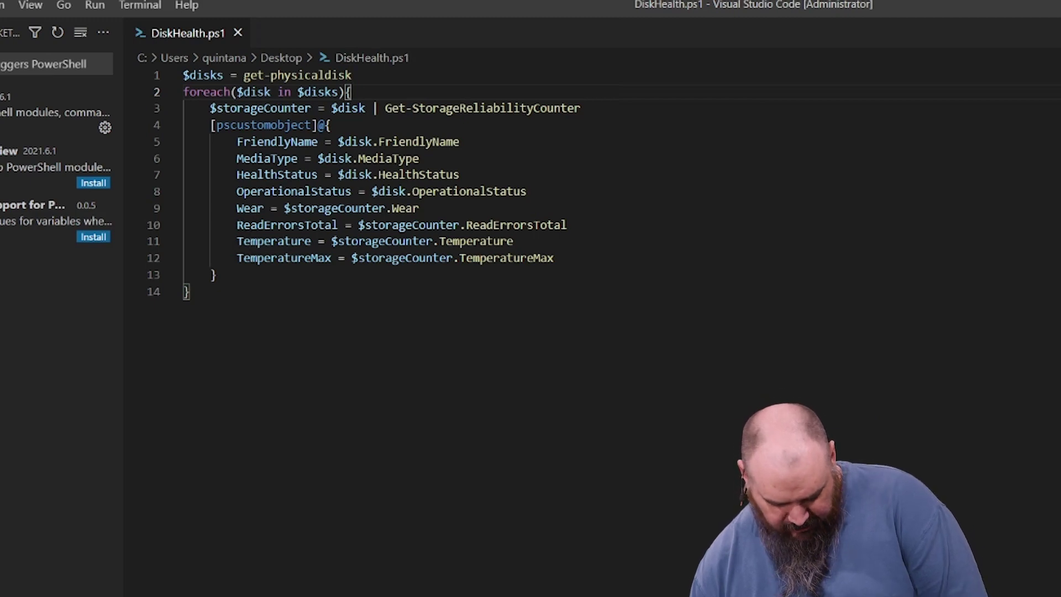
key("ctrl+a")
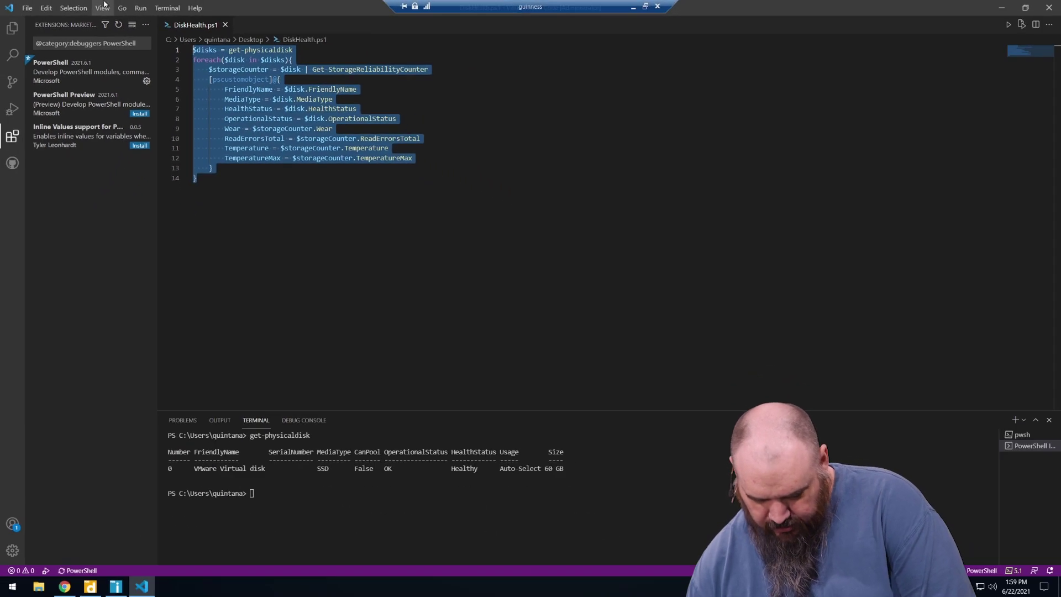
key("F8")
left_click(196, 178)
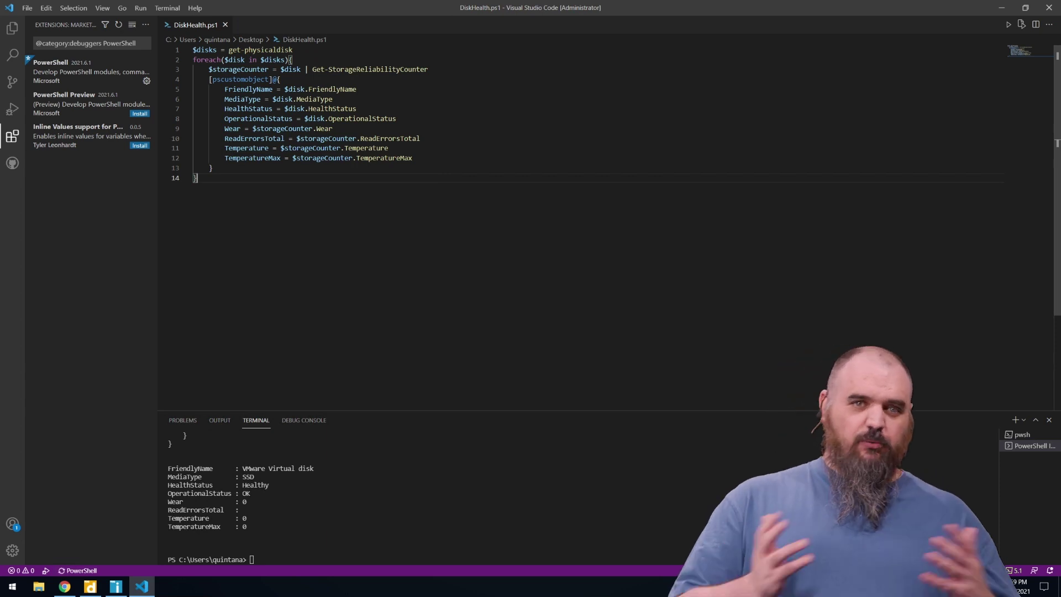
- In PDQ Inventory's Scan Profiles, create a new PowerShell scanner named 'Disk Health'
left_click(116, 586)
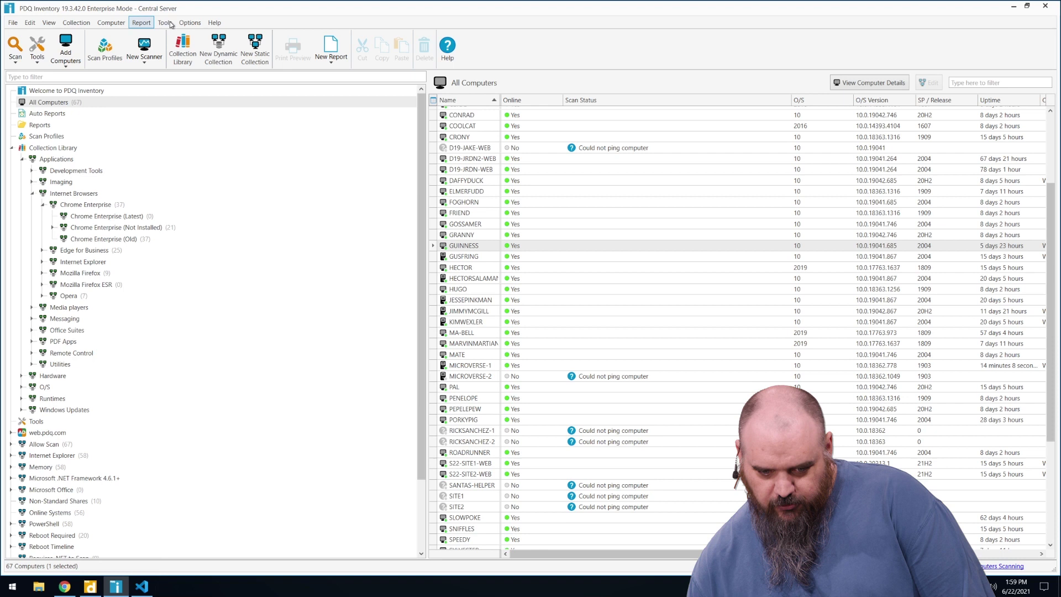
left_click(110, 56)
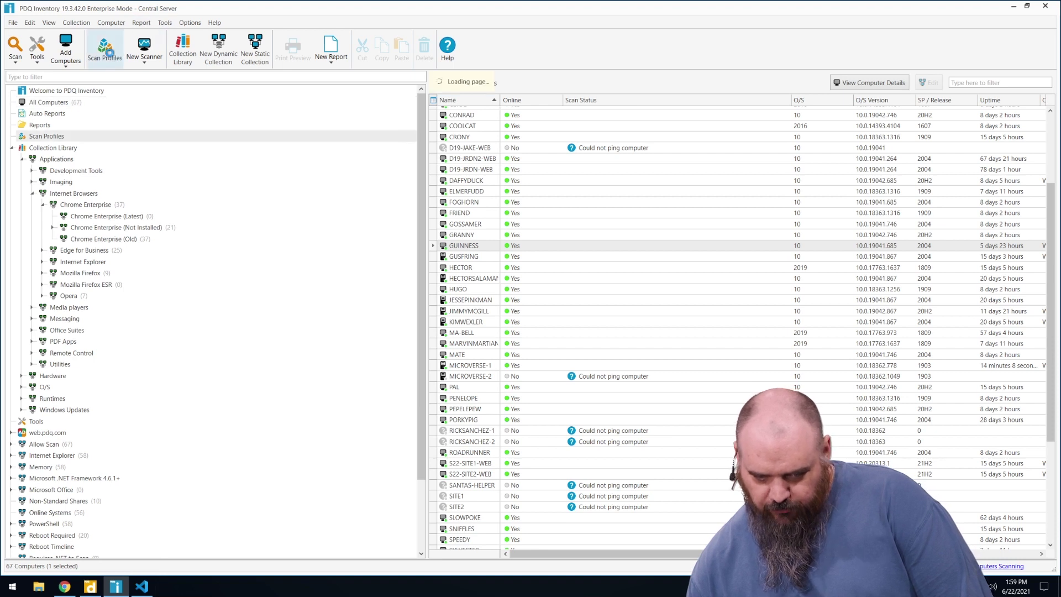
left_click(144, 55)
left_click(149, 87)
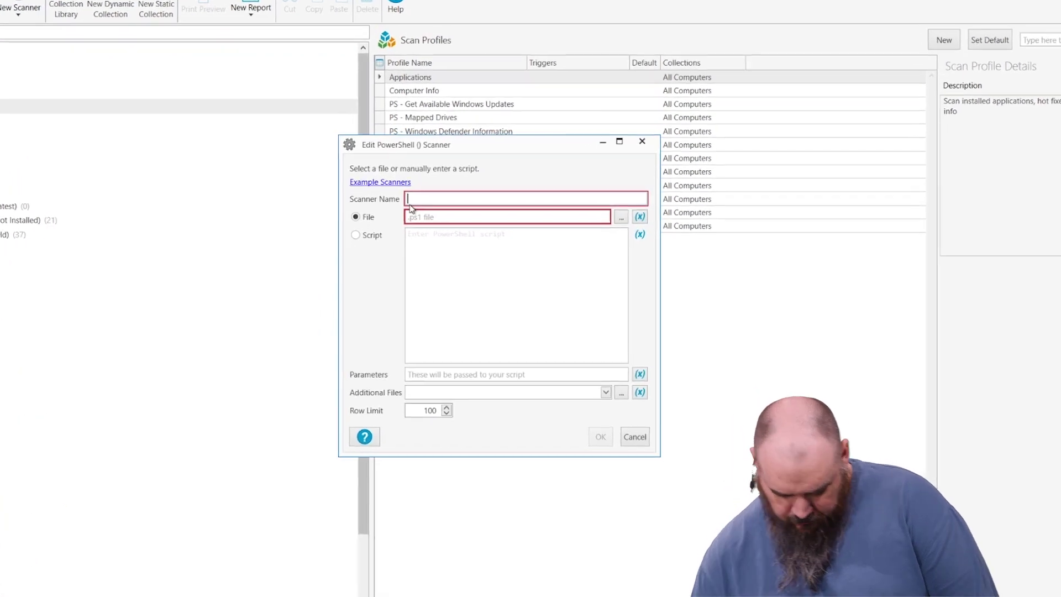
type("Disk H")
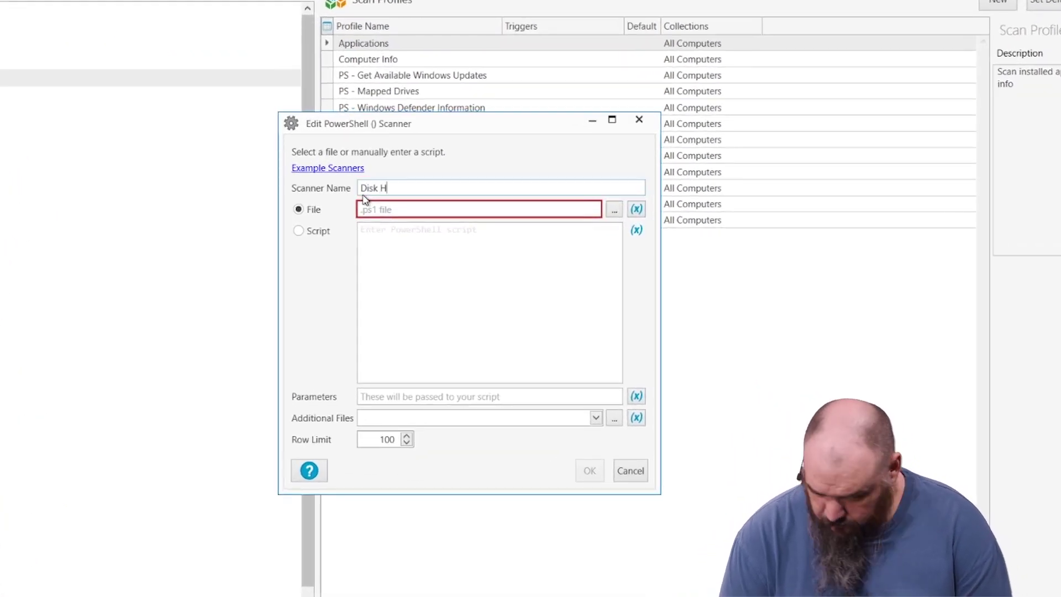
key("BackSpace")
type("Health")
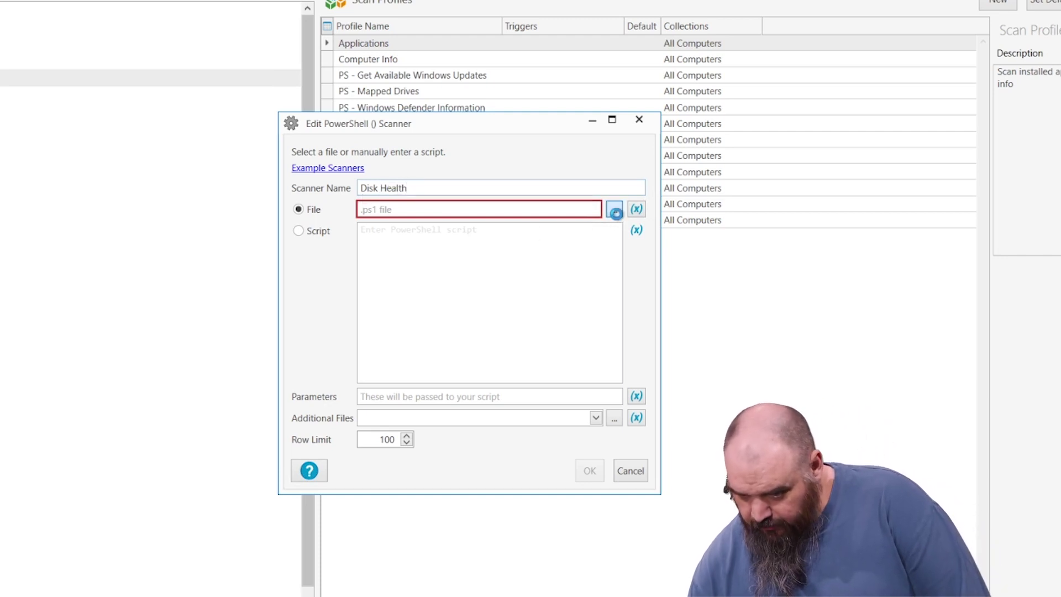
- Set the scanner's file to DiskHealth.ps1 from the Desktop
left_click(614, 210)
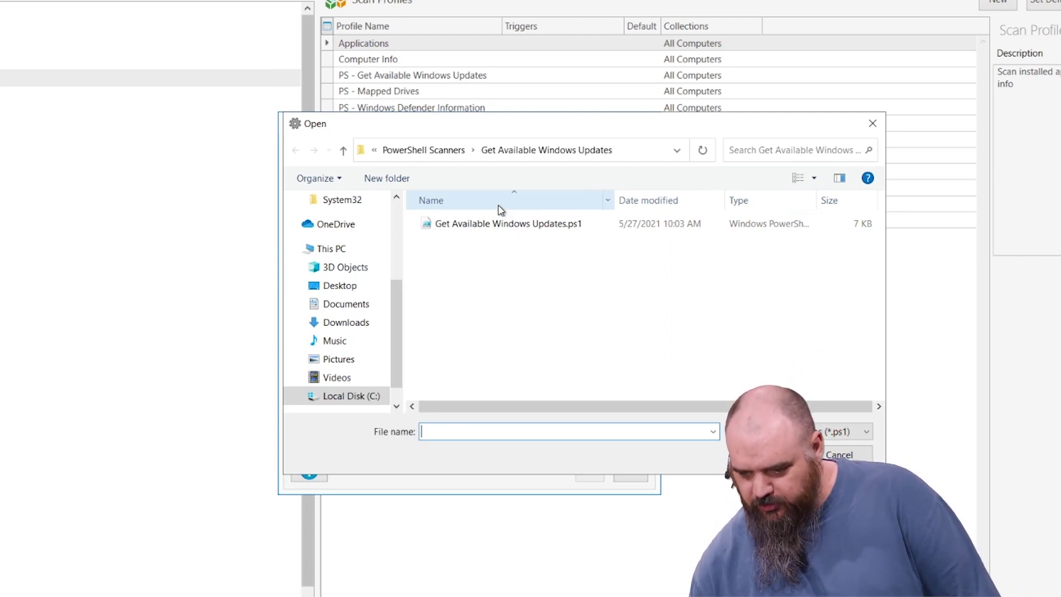
scroll(354, 229, "up", 1)
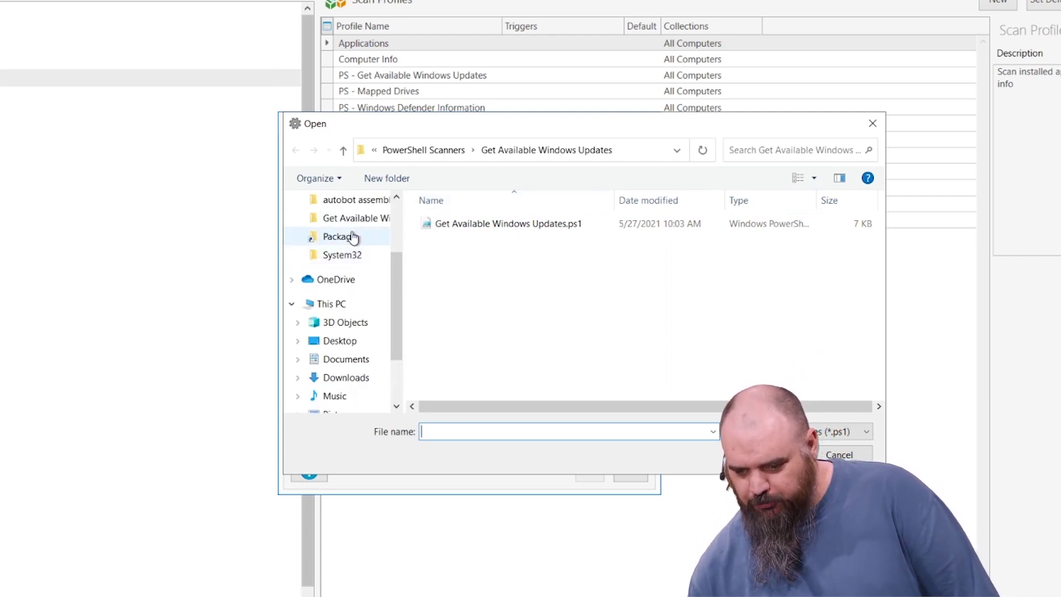
left_click(337, 305)
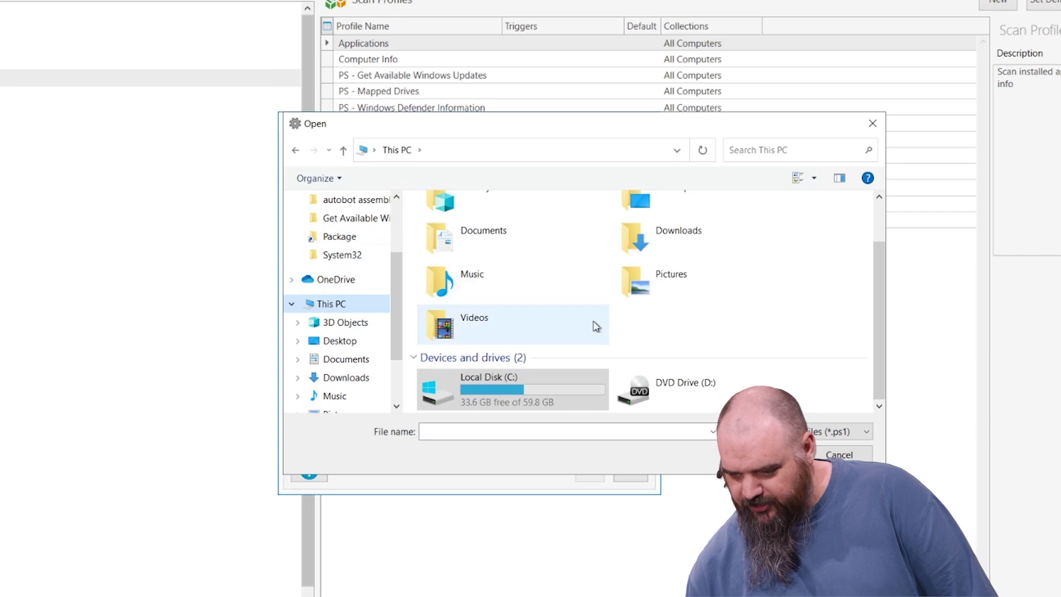
scroll(525, 365, "up", 1)
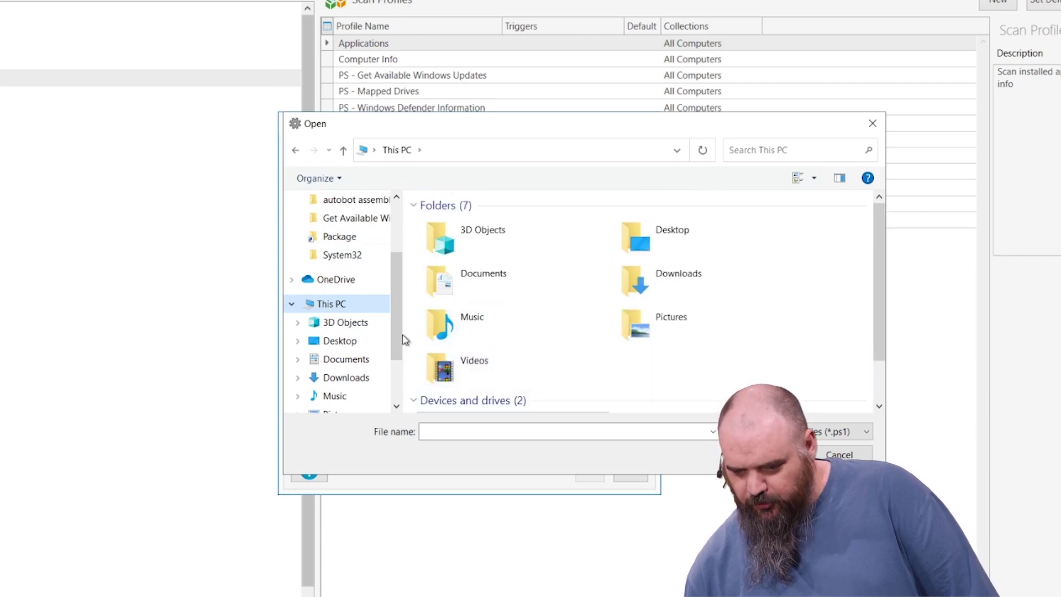
left_click(356, 344)
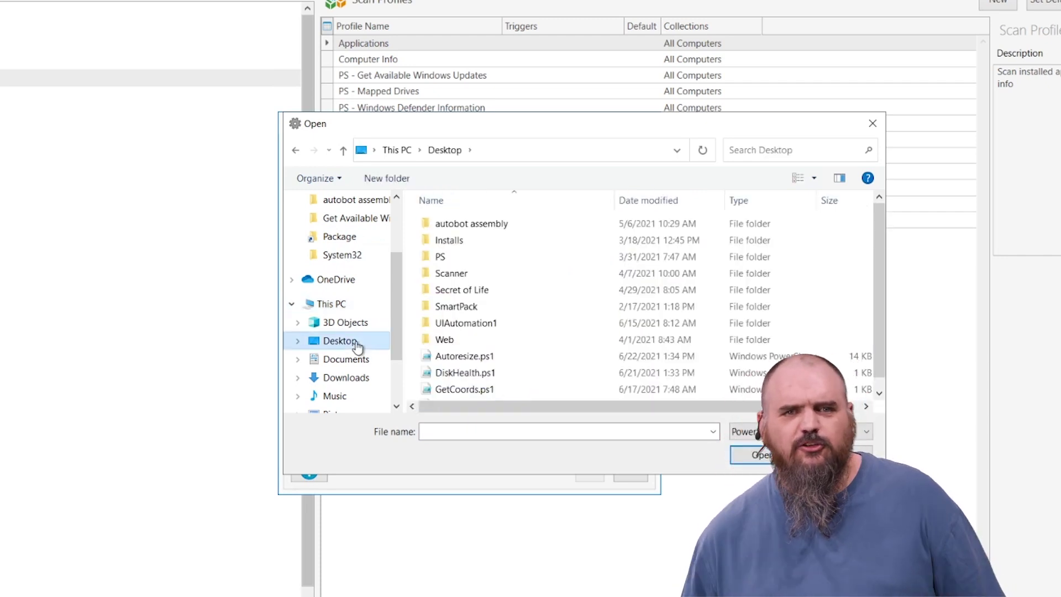
scroll(464, 339, "down", 1)
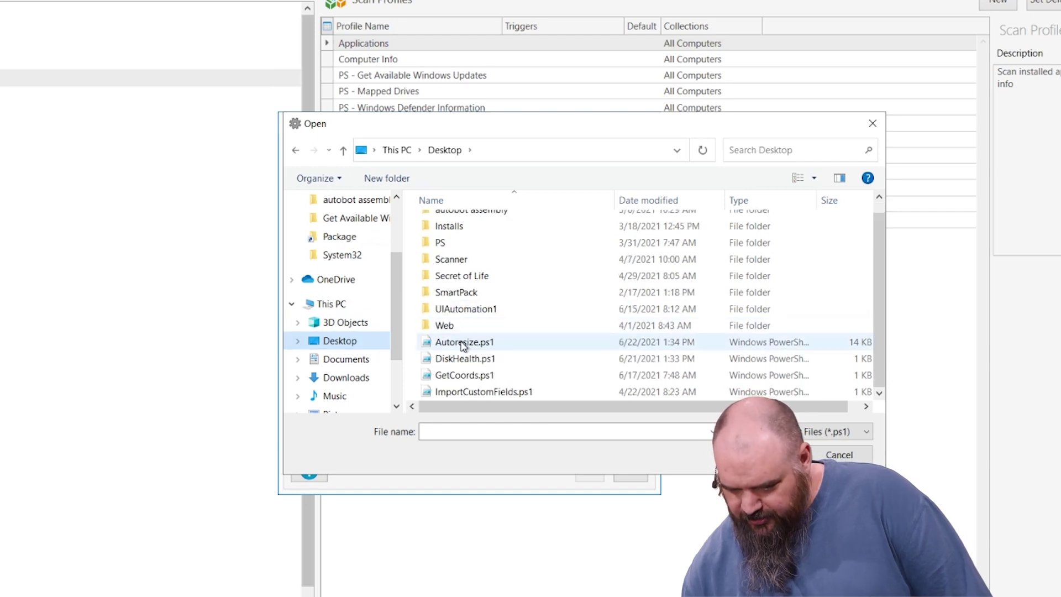
left_click(463, 358)
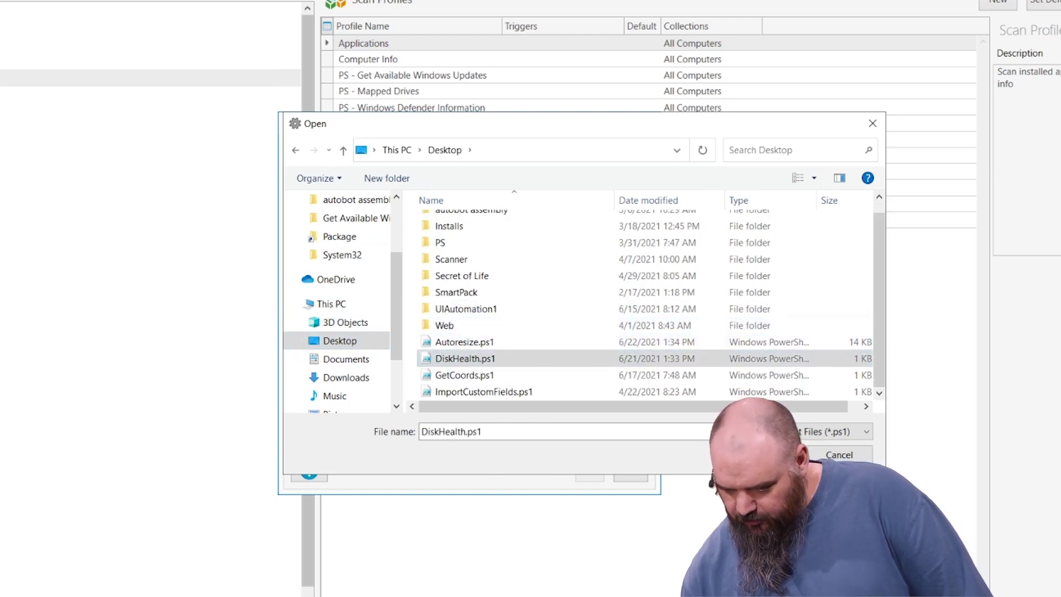
double_click(463, 358)
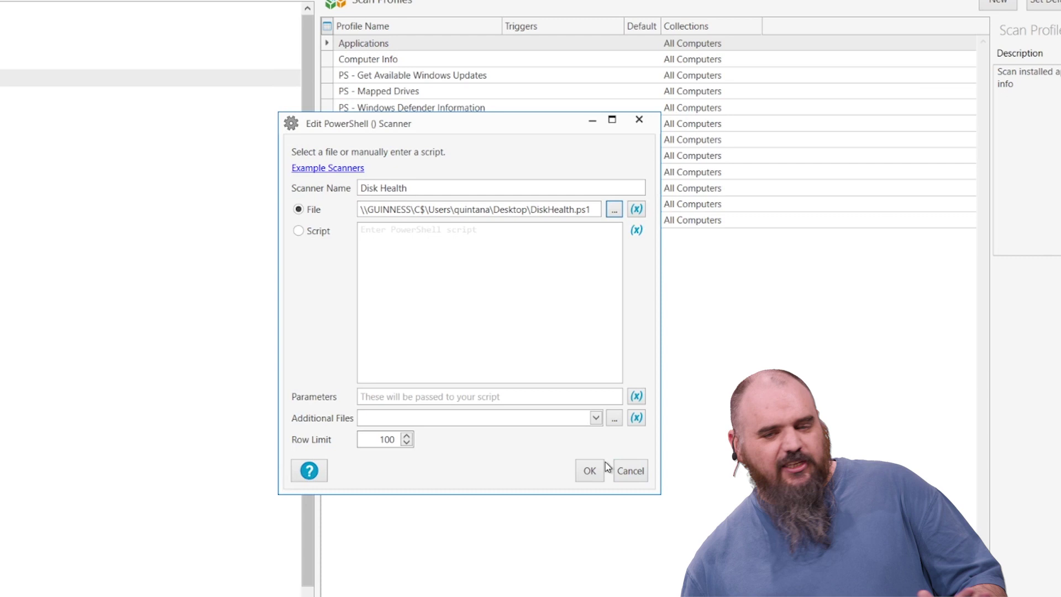
- Save the scanner and save the scan profile under the name 'Disk Health'
left_click(590, 471)
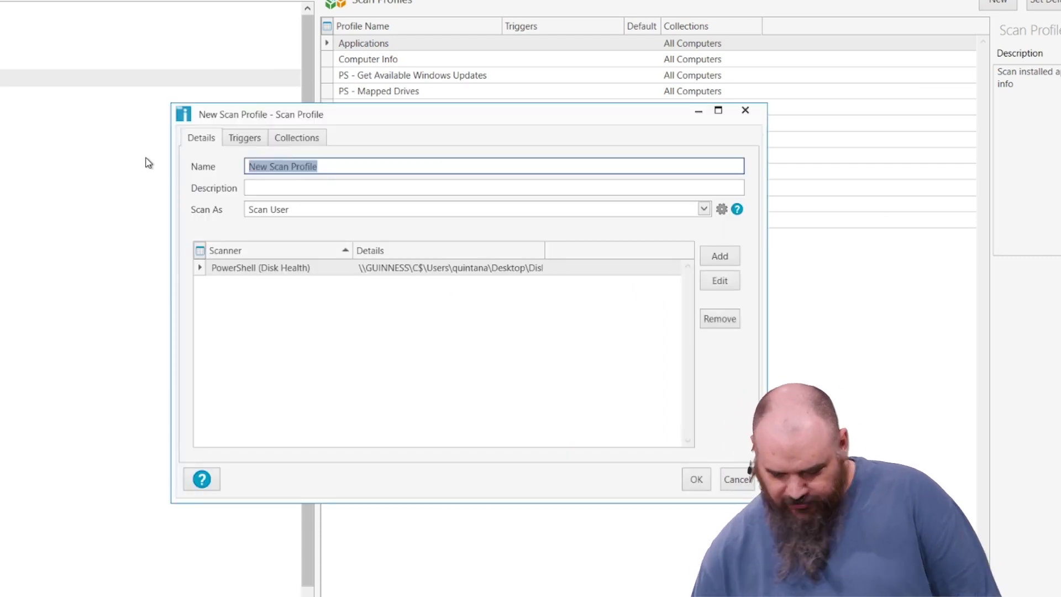
type("Disk")
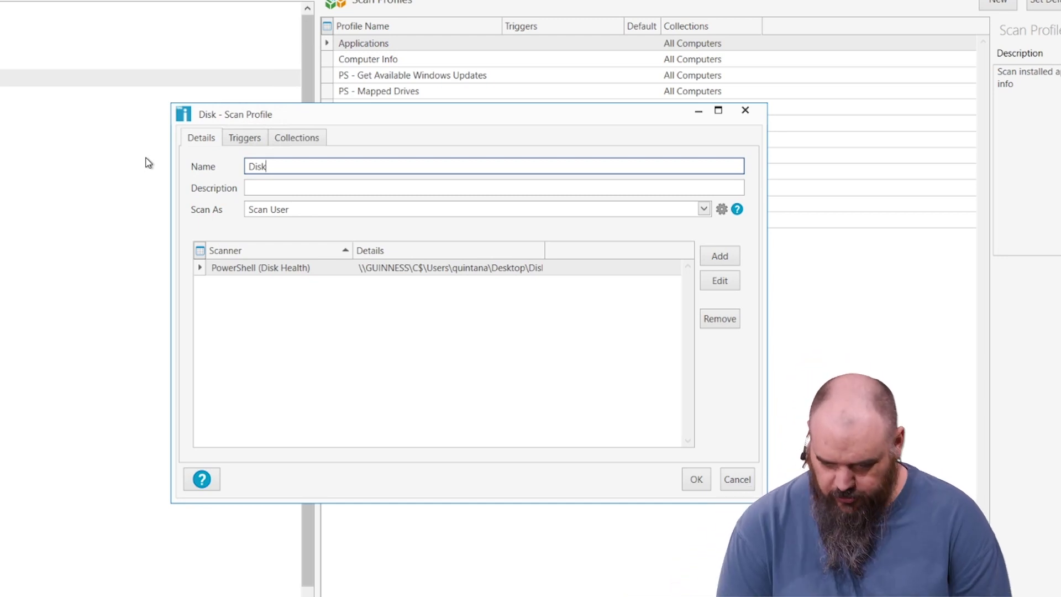
type("Health")
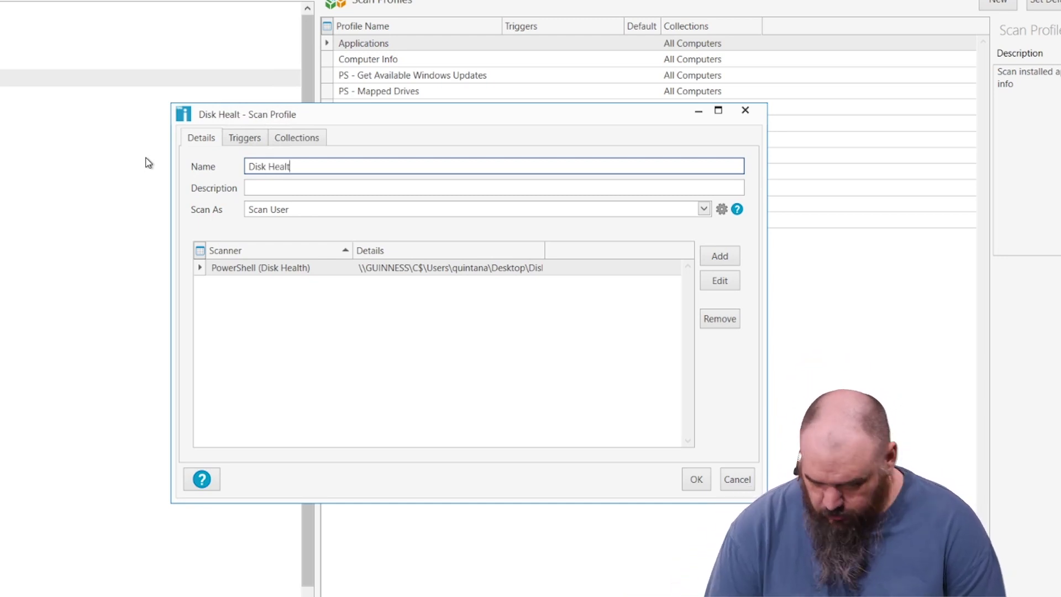
key("Return")
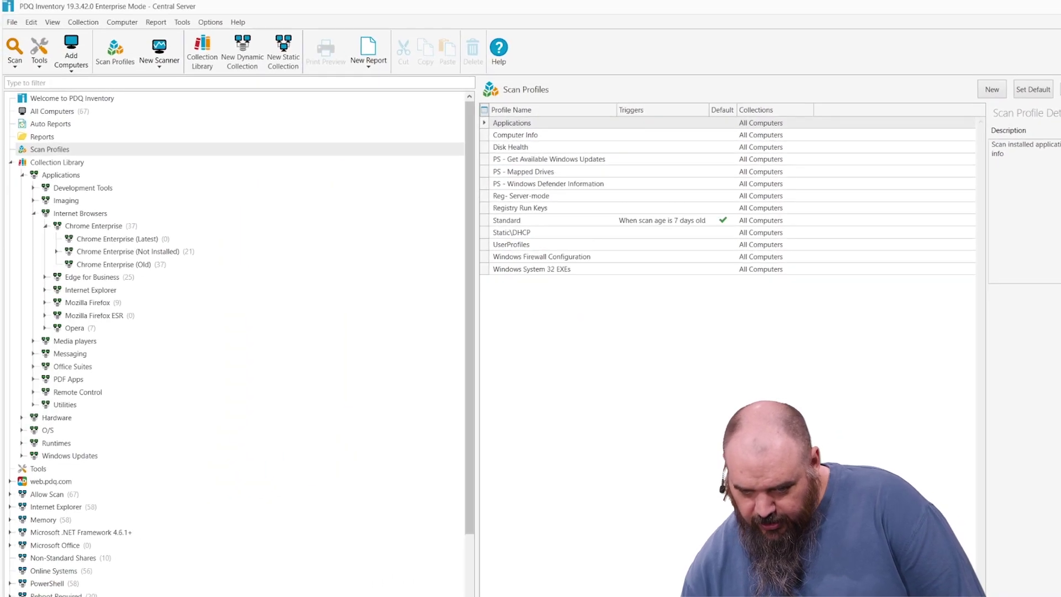
- Scan the All Computers collection with the Disk Health profile
left_click(69, 110)
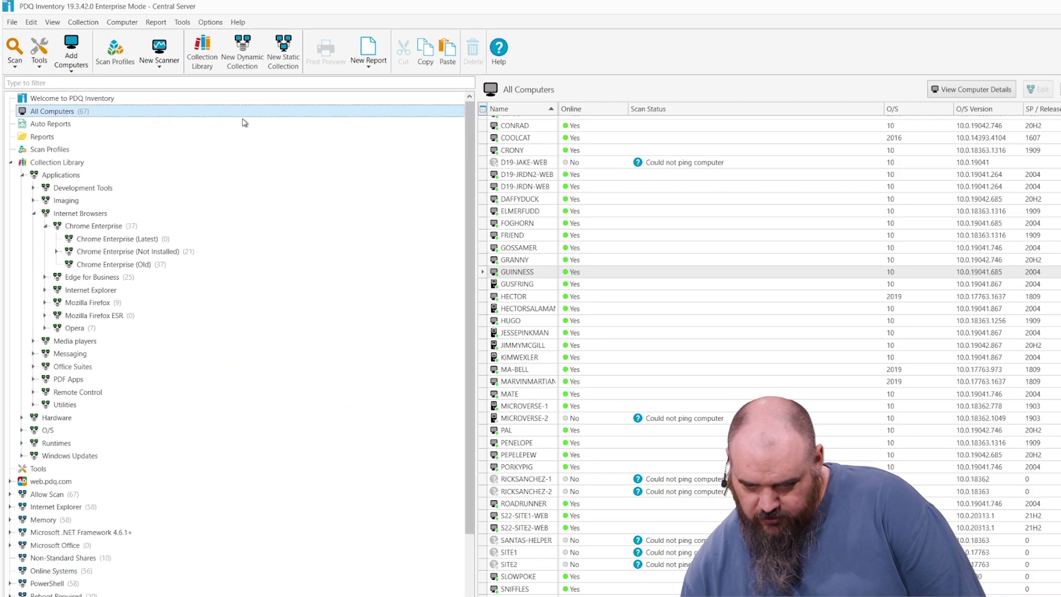
right_click(78, 110)
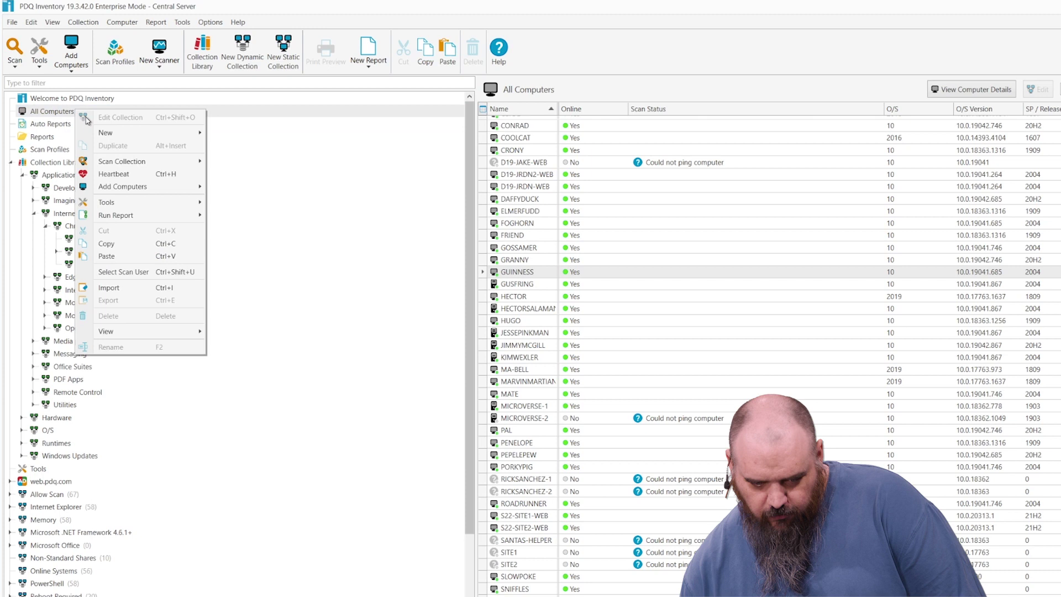
mouse_move(128, 161)
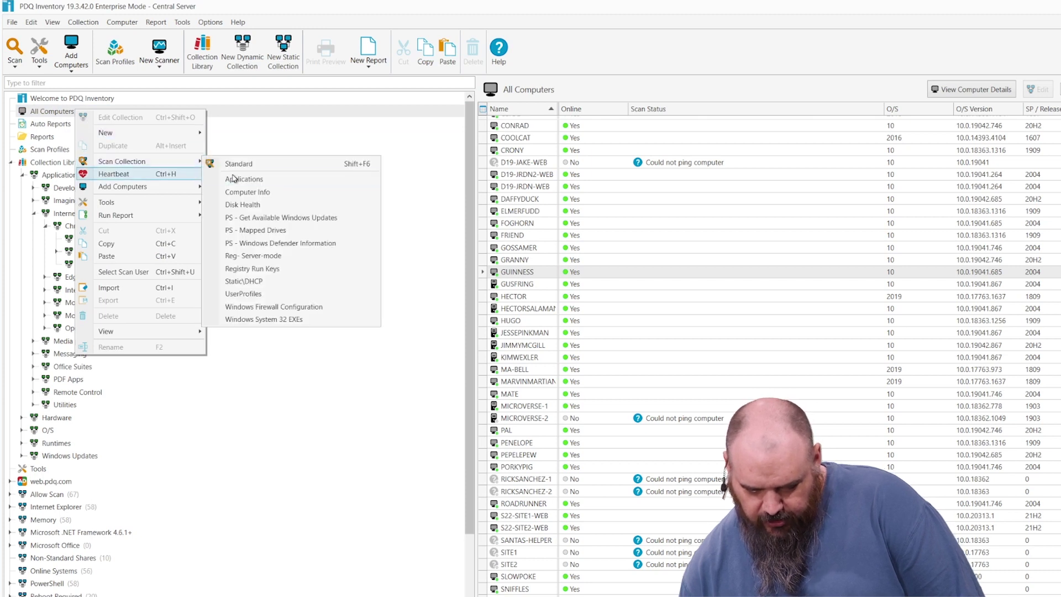
left_click(240, 193)
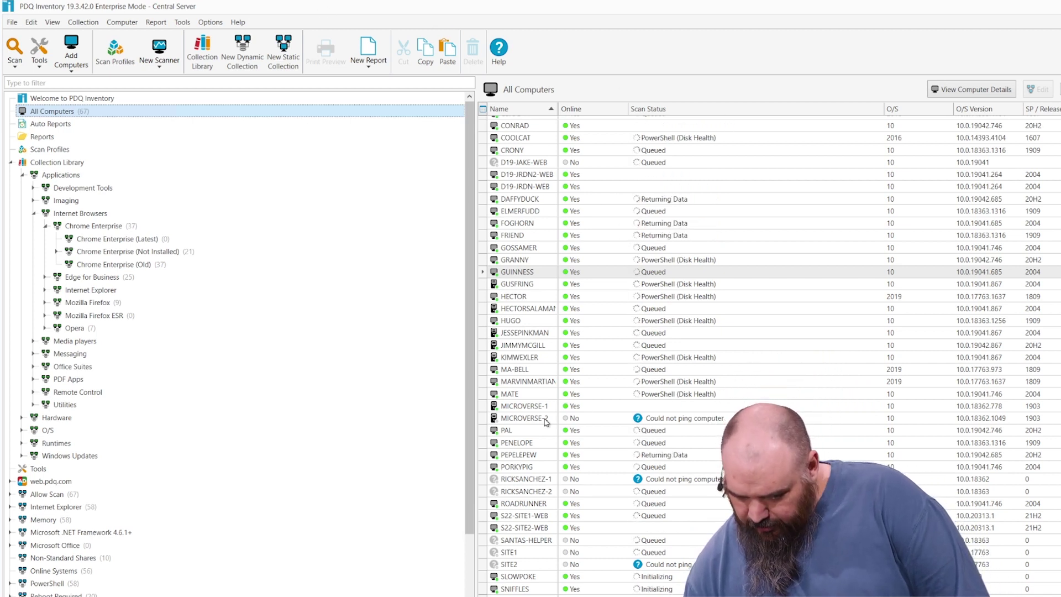
- View DAFFYDUCK's PowerShell (Disk Health) results: VMware Virtual disk, SSD, Healthy, OK
left_click(535, 200)
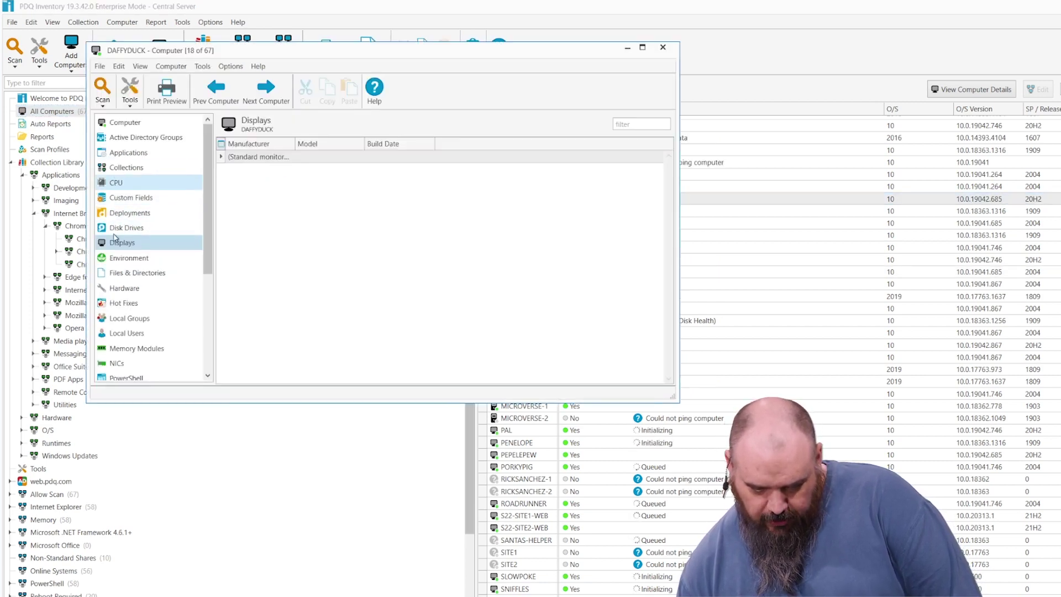
scroll(122, 358, "down", 2)
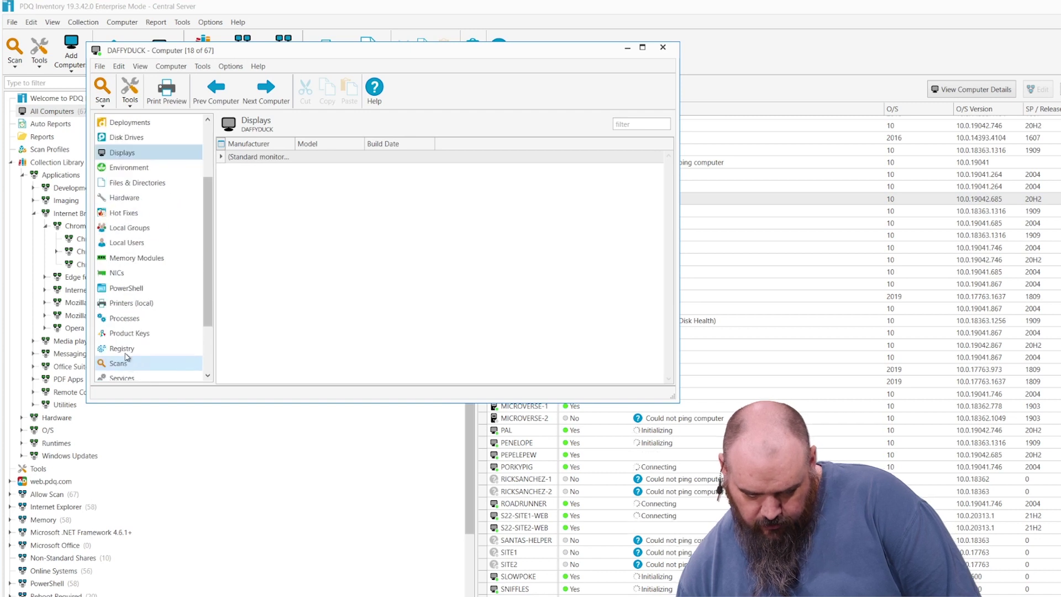
left_click(124, 288)
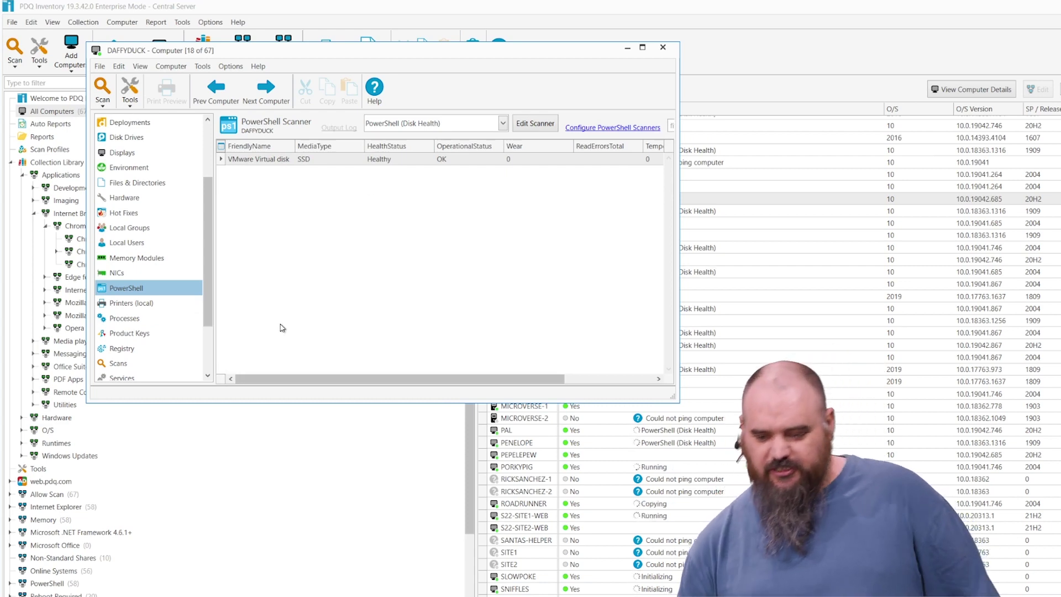
left_click_drag(412, 379, 571, 376)
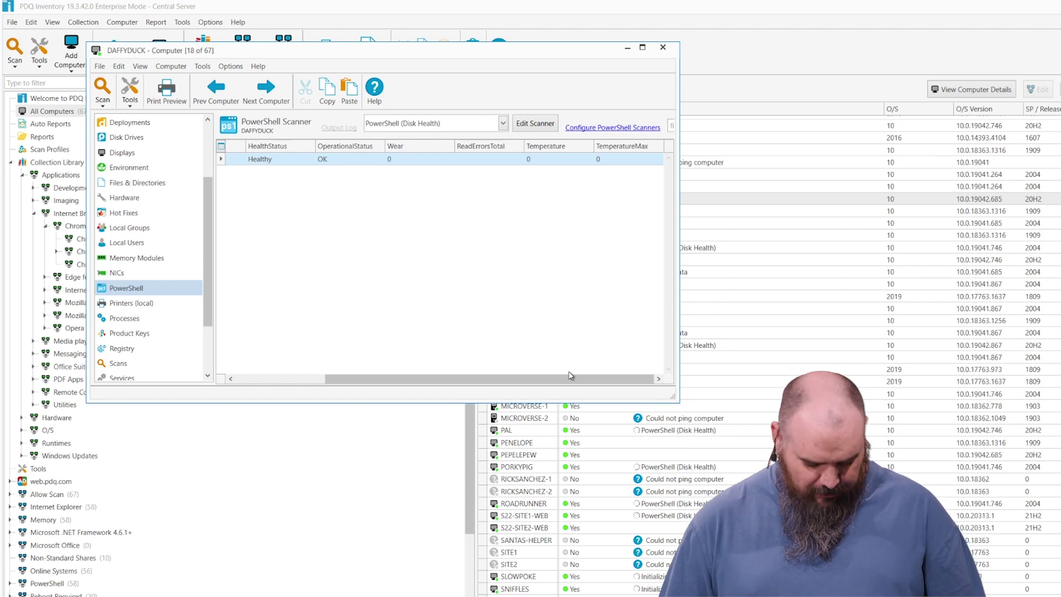